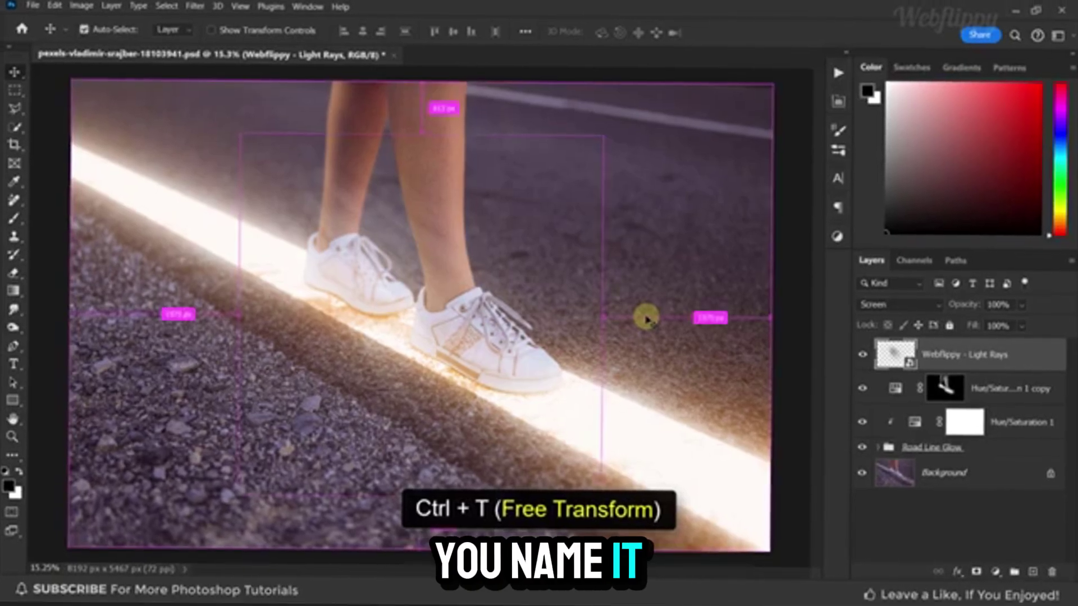
Free-transform the Light Rays layer, check SuperBloom's settings, and show the Color Grade layer
{"action": "key", "text": "ctrl+t"}
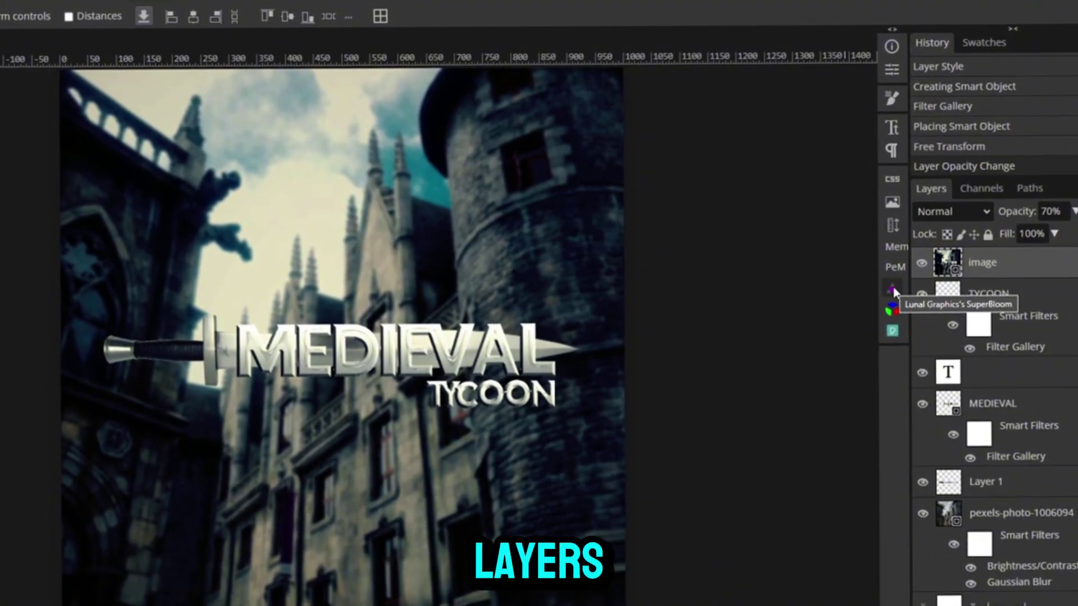
{"action": "left_click", "coordinate": [892, 292]}
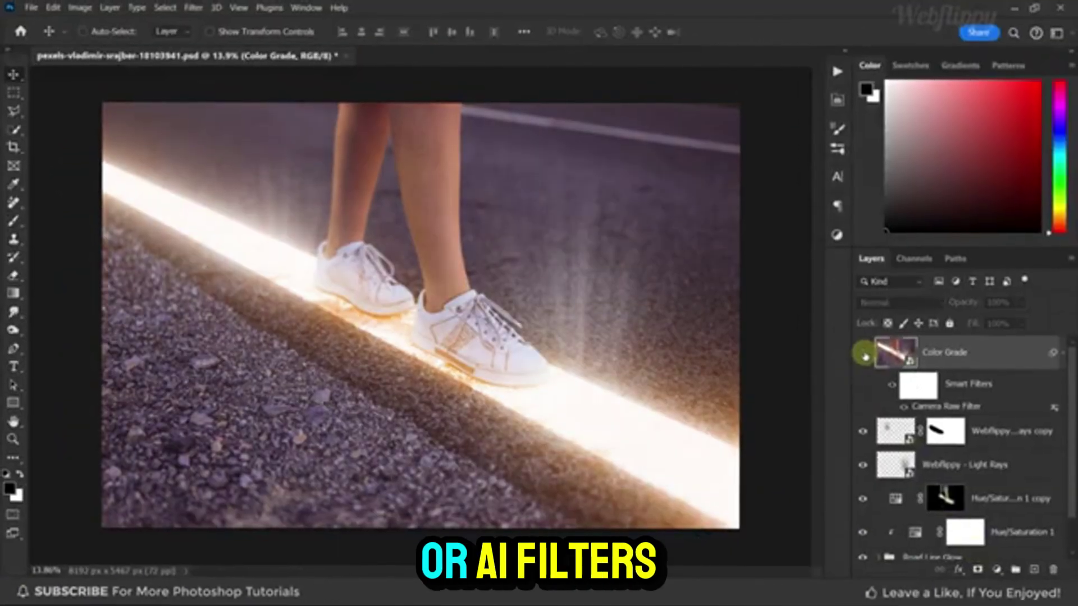
{"action": "left_click", "coordinate": [864, 355]}
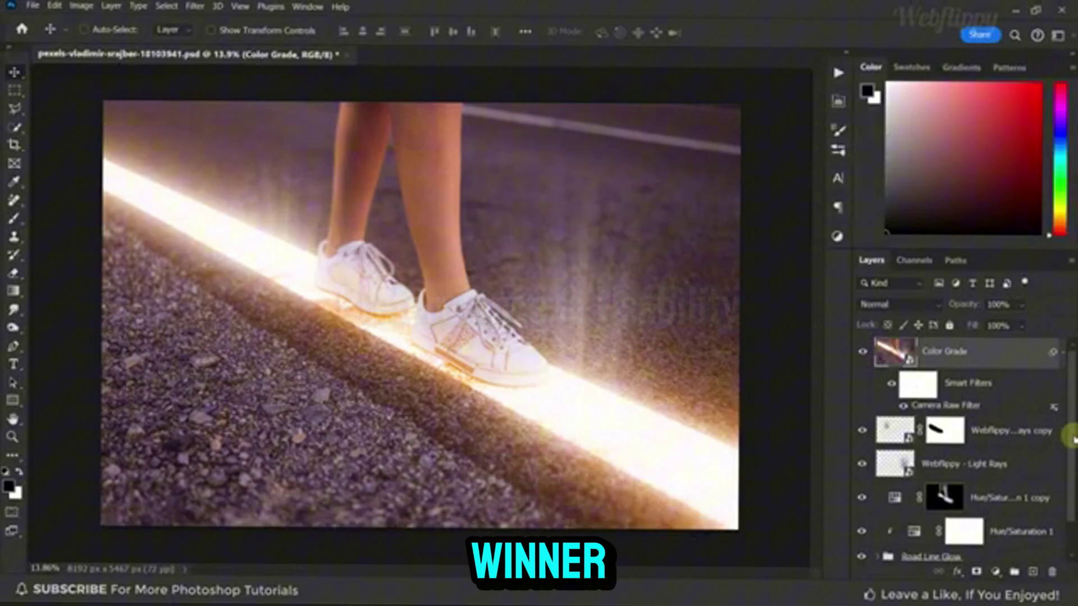
{"action": "scroll", "coordinate": [1069, 438], "scroll_direction": "down", "scroll_amount": 2}
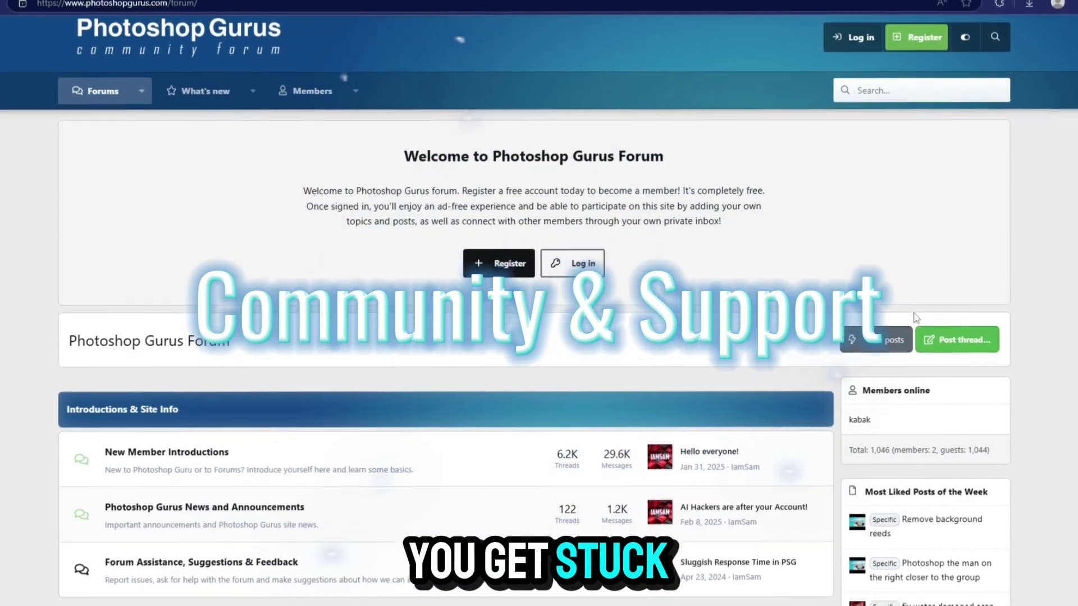
Scroll to Main Forums and enter the General Photoshop Board's thread list
{"action": "scroll", "coordinate": [842, 327], "scroll_direction": "down", "scroll_amount": 5}
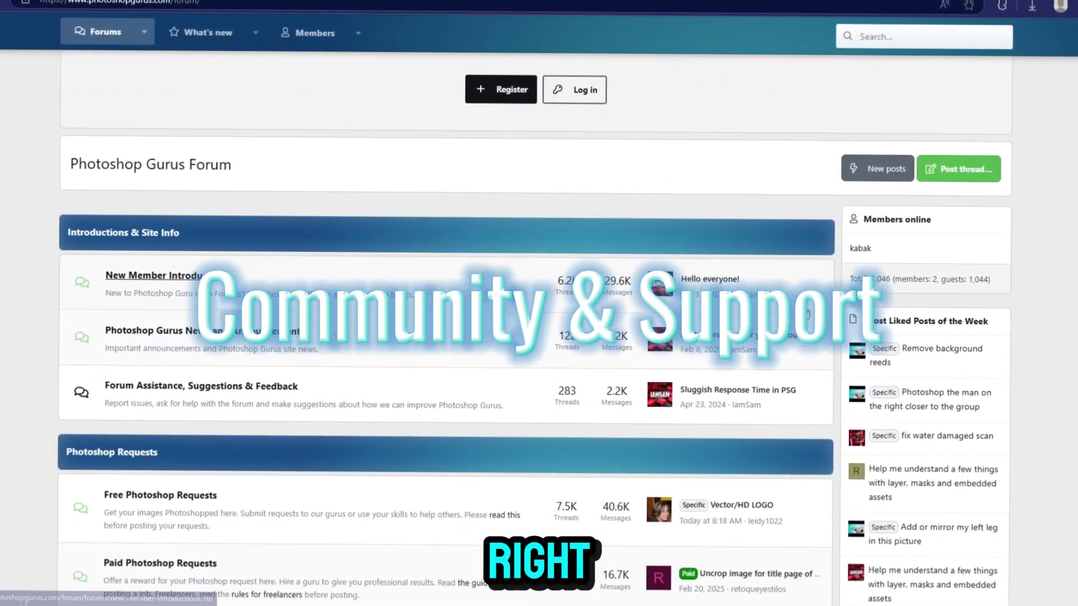
{"action": "scroll", "coordinate": [836, 324], "scroll_direction": "down", "scroll_amount": 7}
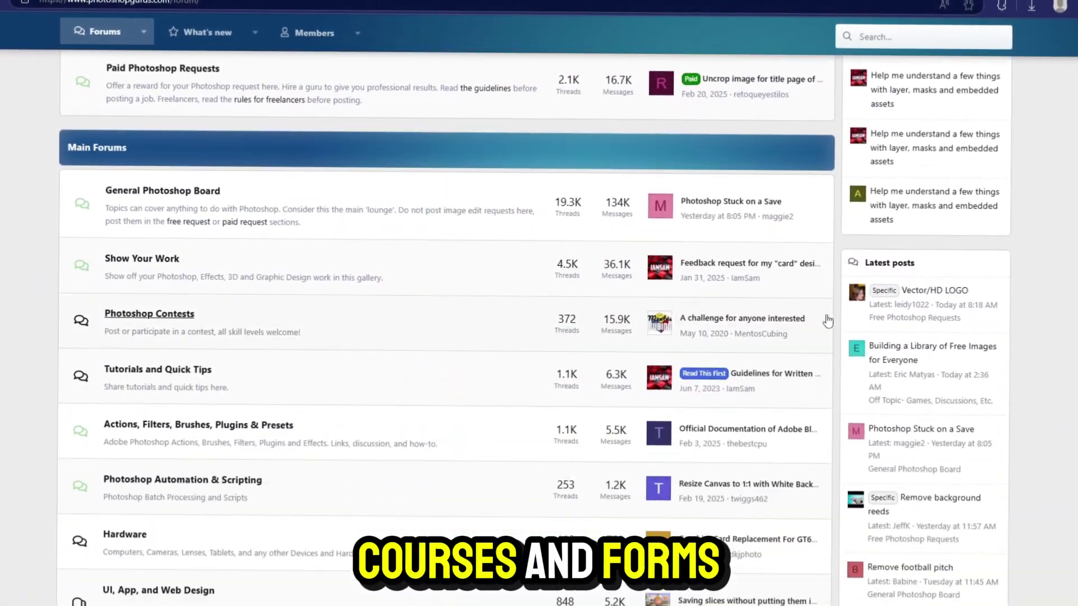
{"action": "scroll", "coordinate": [827, 321], "scroll_direction": "down", "scroll_amount": 1}
{"action": "left_click", "coordinate": [213, 136]}
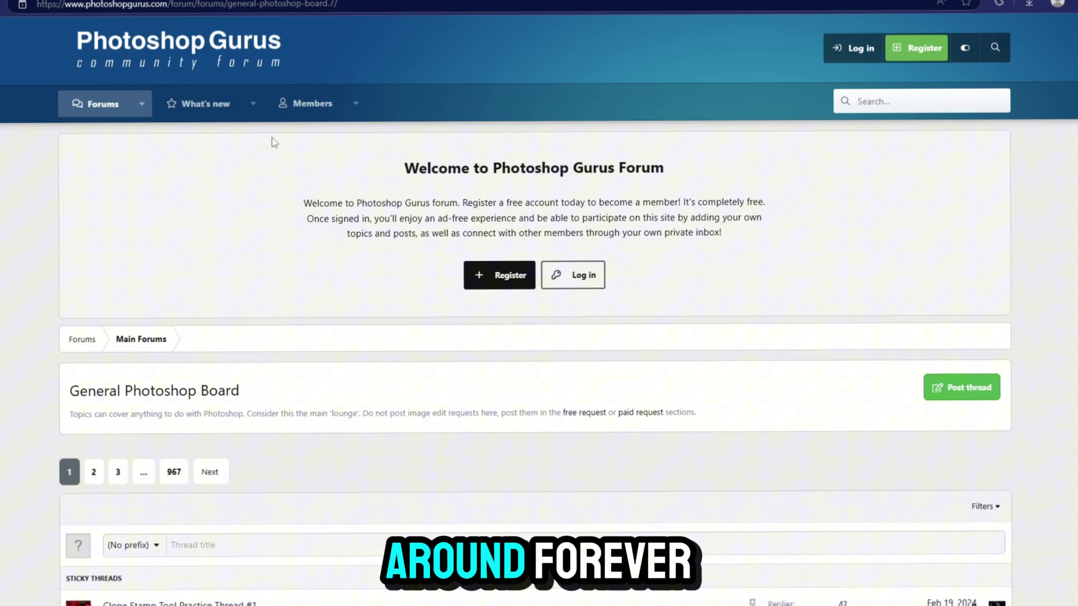
{"action": "scroll", "coordinate": [658, 241], "scroll_direction": "down", "scroll_amount": 1}
{"action": "scroll", "coordinate": [657, 241], "scroll_direction": "down", "scroll_amount": 9}
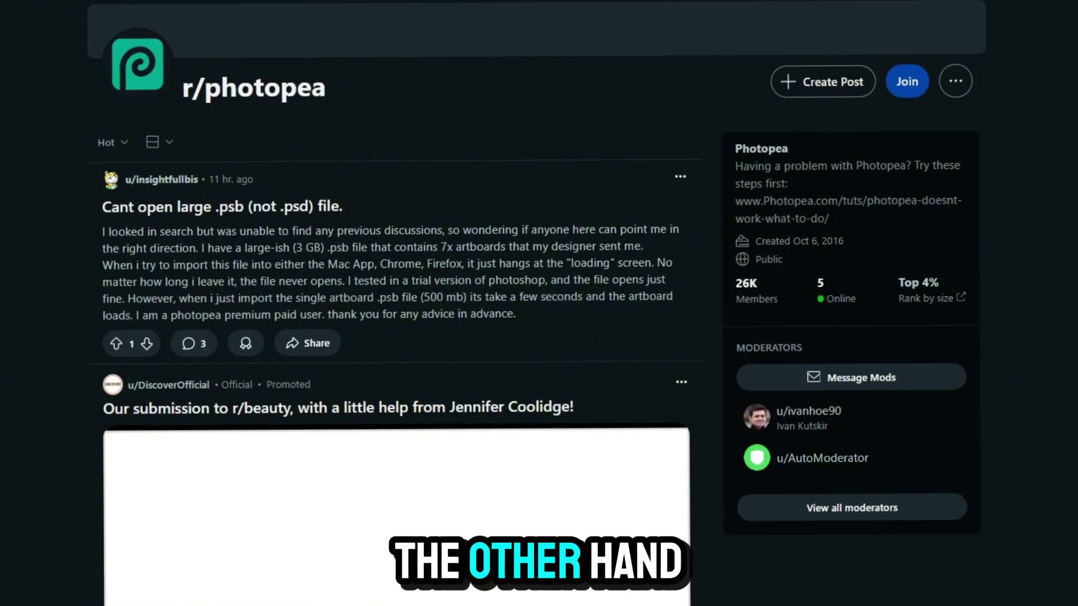
{"action": "scroll", "coordinate": [1075, 365], "scroll_direction": "down", "scroll_amount": 8}
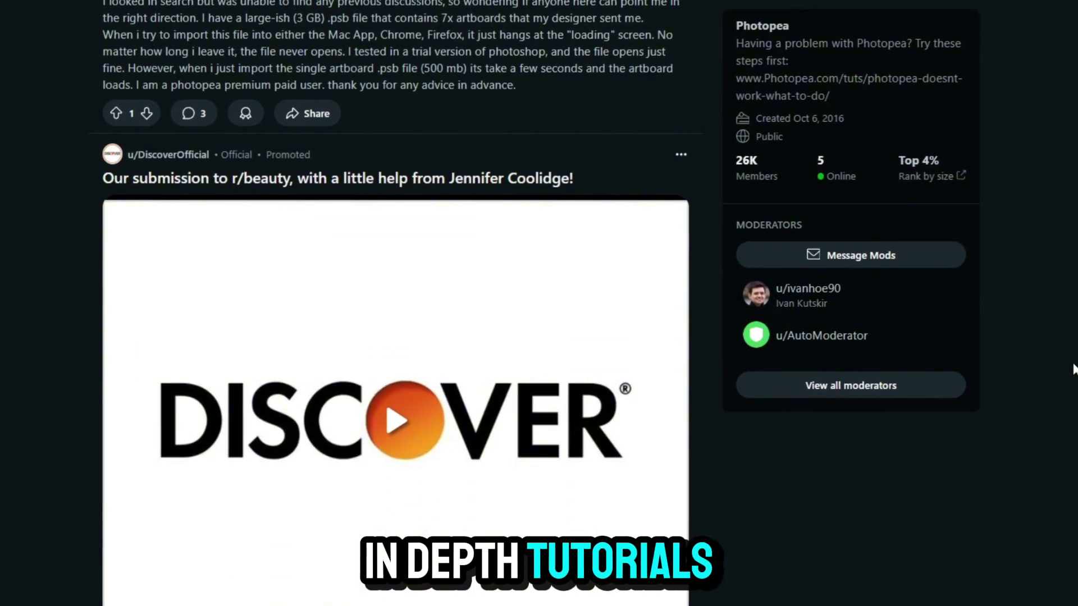
{"action": "scroll", "coordinate": [1075, 365], "scroll_direction": "down", "scroll_amount": 7}
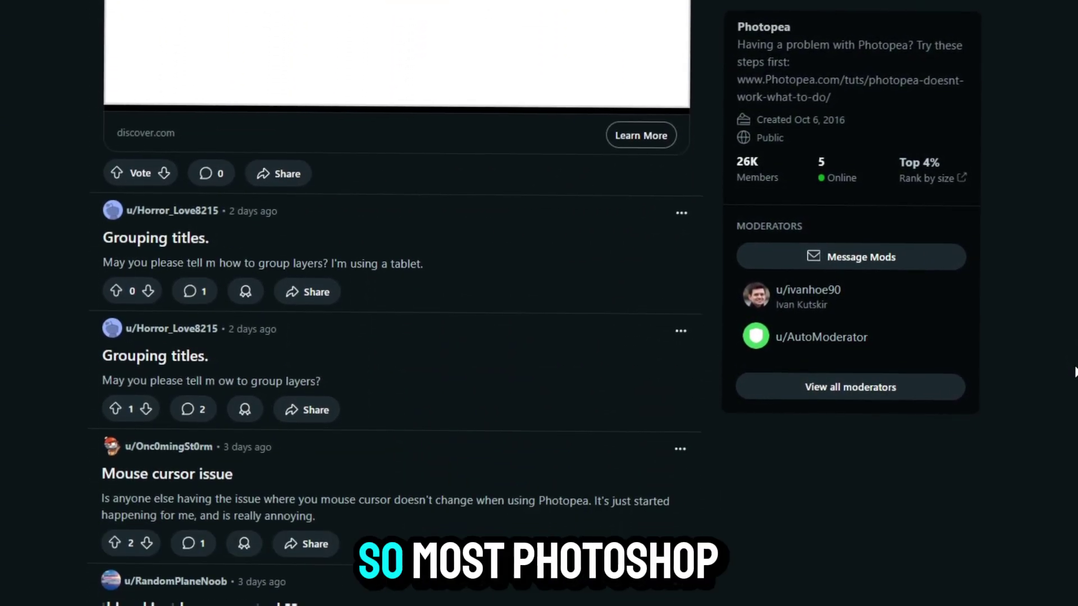
{"action": "scroll", "coordinate": [1075, 367], "scroll_direction": "down", "scroll_amount": 3}
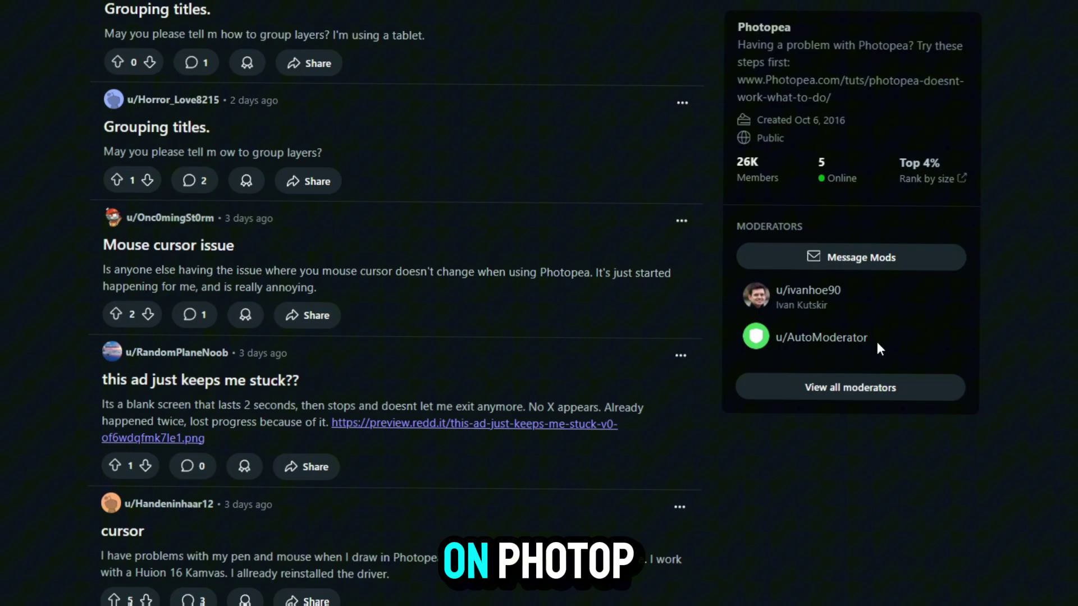
{"action": "scroll", "coordinate": [199, 307], "scroll_direction": "down", "scroll_amount": 1}
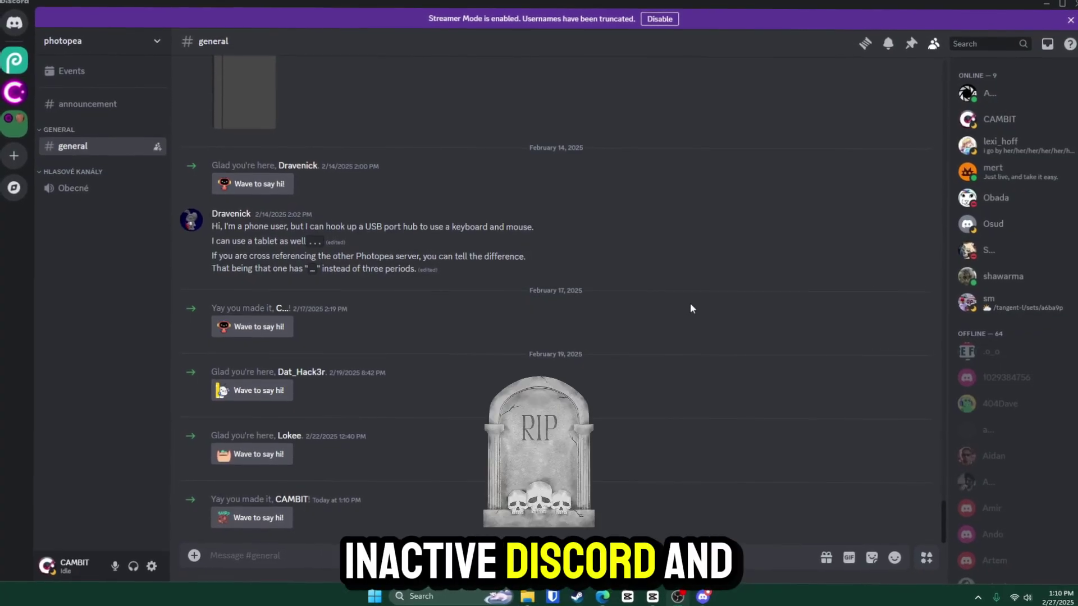
View the CAMBIT Creates channel's playlists, then return to its Home tab
{"action": "scroll", "coordinate": [687, 330], "scroll_direction": "up", "scroll_amount": 6}
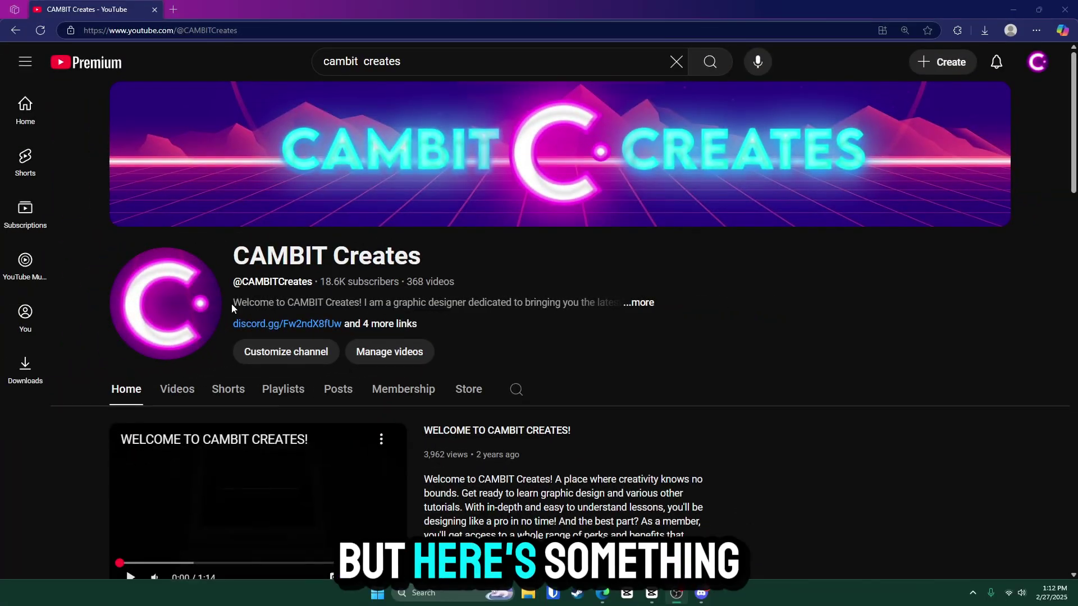
{"action": "scroll", "coordinate": [236, 312], "scroll_direction": "down", "scroll_amount": 5}
{"action": "scroll", "coordinate": [242, 319], "scroll_direction": "up", "scroll_amount": 5}
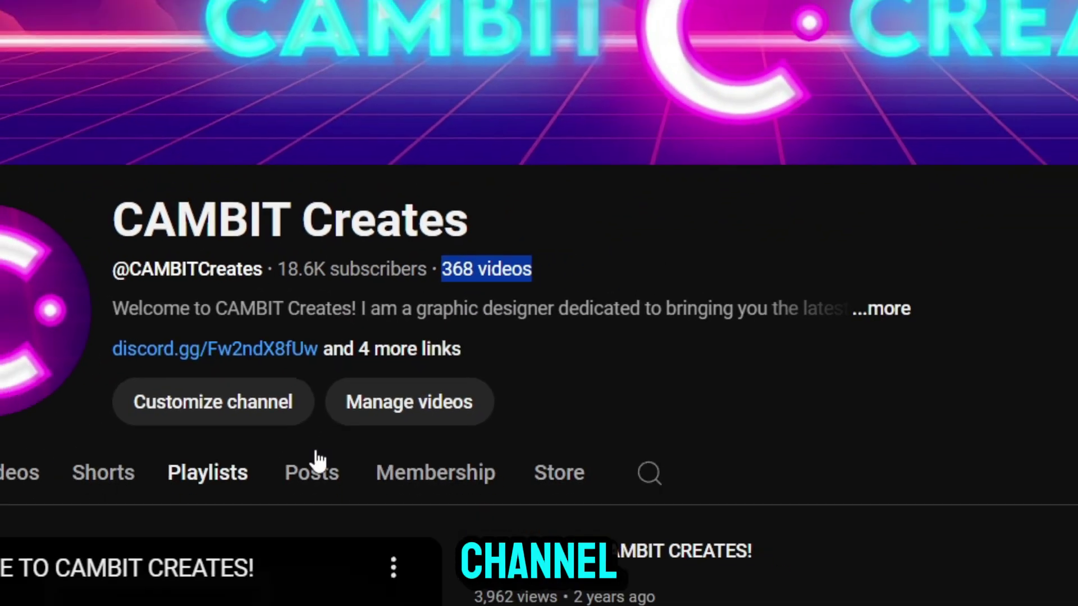
{"action": "left_click", "coordinate": [109, 581]}
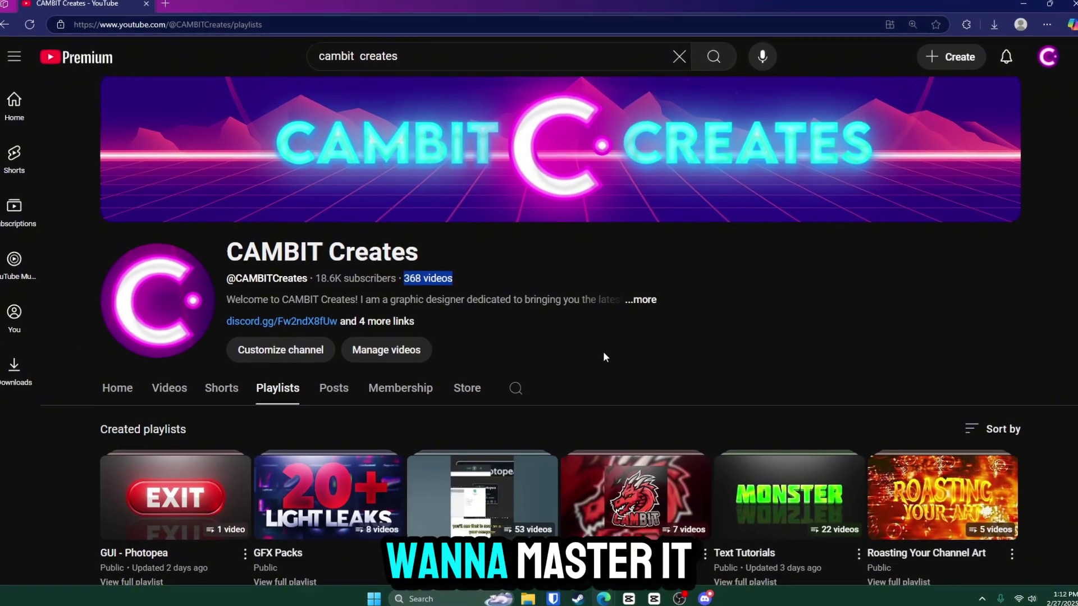
{"action": "scroll", "coordinate": [603, 351], "scroll_direction": "down", "scroll_amount": 4}
{"action": "left_click", "coordinate": [84, 156]}
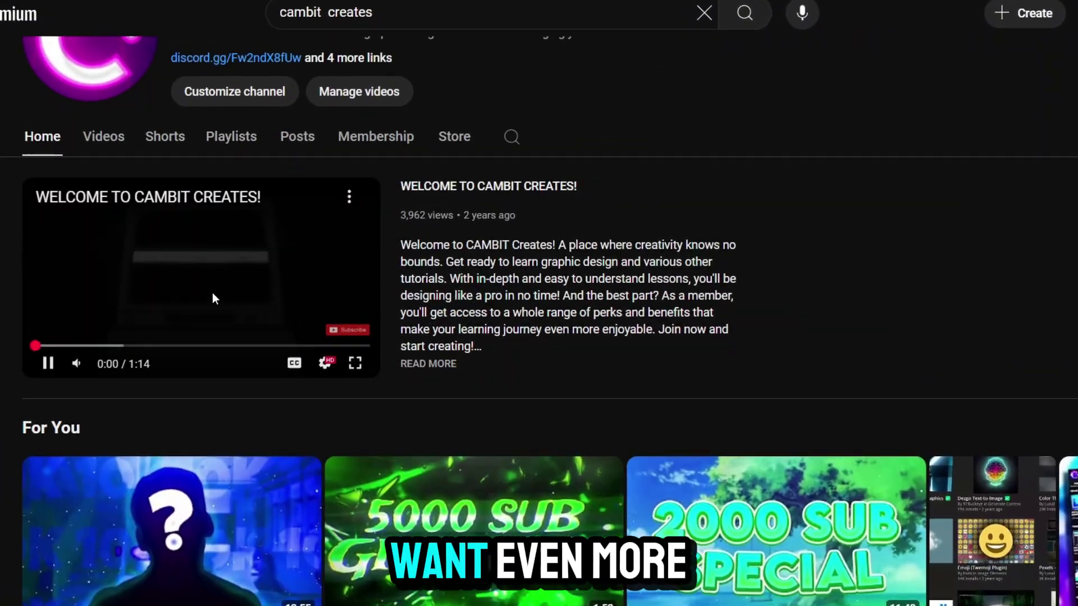
Open the Membership tab and scroll through the listed member perks
{"action": "scroll", "coordinate": [916, 332], "scroll_direction": "down", "scroll_amount": 5}
{"action": "left_click", "coordinate": [373, 147]}
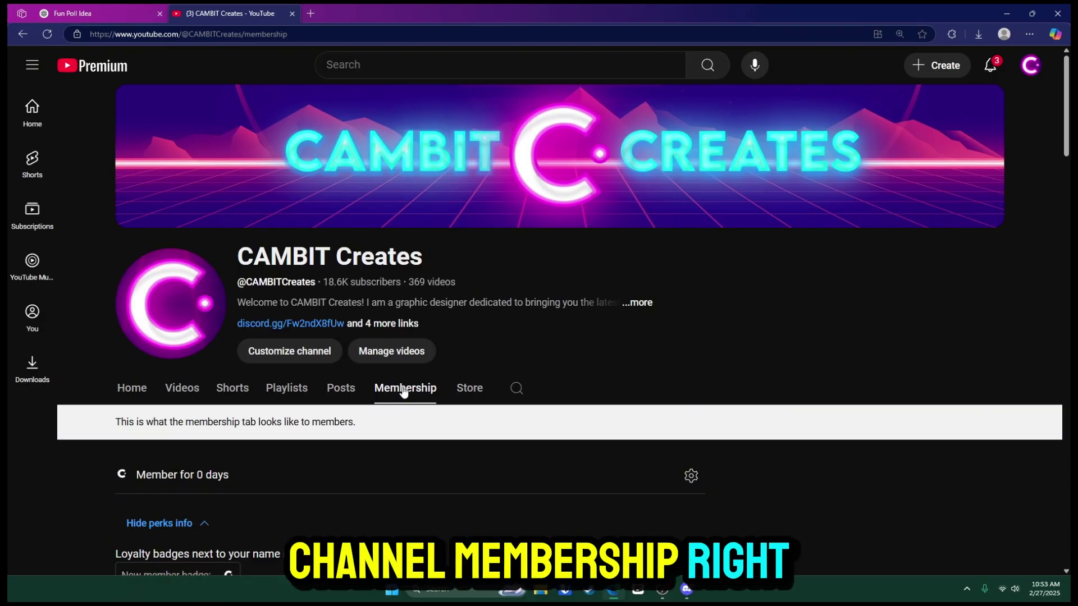
{"action": "scroll", "coordinate": [403, 391], "scroll_direction": "down", "scroll_amount": 10}
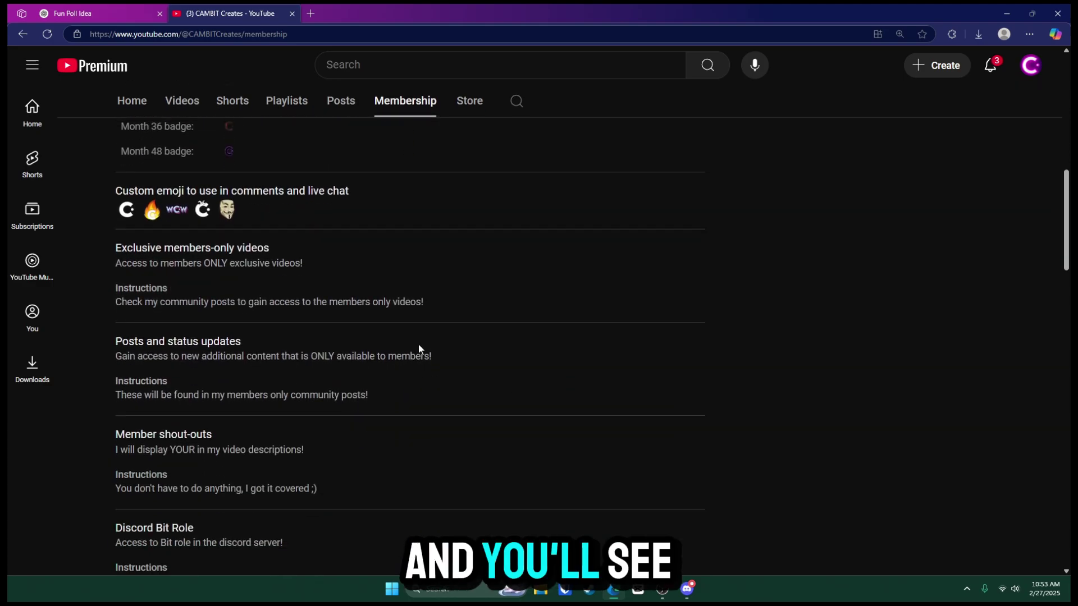
{"action": "scroll", "coordinate": [419, 348], "scroll_direction": "down", "scroll_amount": 5}
{"action": "scroll", "coordinate": [281, 321], "scroll_direction": "up", "scroll_amount": 15}
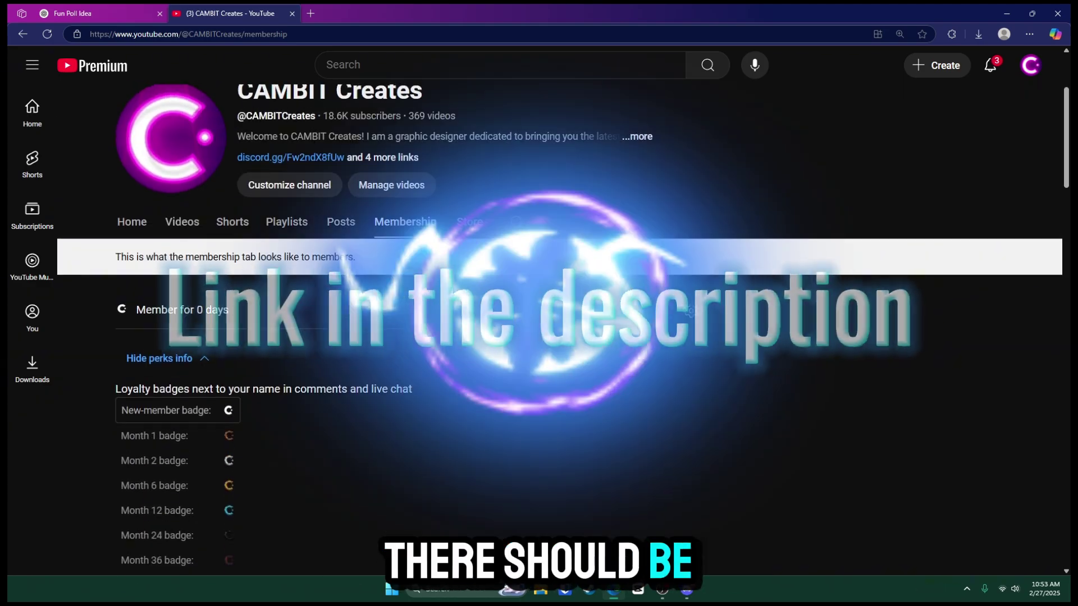
{"action": "scroll", "coordinate": [454, 338], "scroll_direction": "up", "scroll_amount": 3}
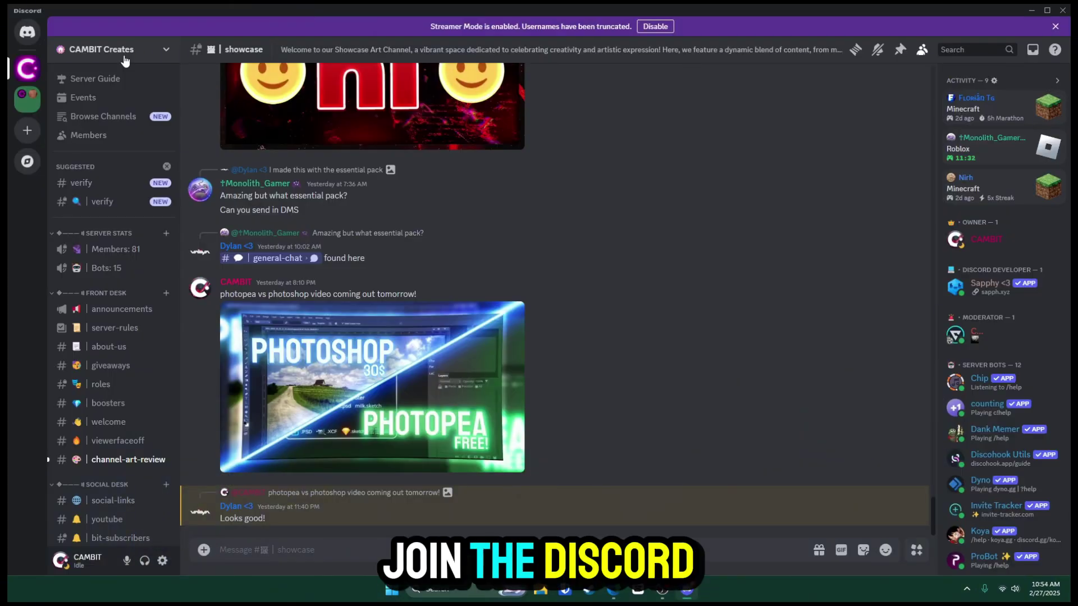
Switch to #channel-art-review from the CAMBIT Creates server's channel list
{"action": "scroll", "coordinate": [133, 311], "scroll_direction": "down", "scroll_amount": 3}
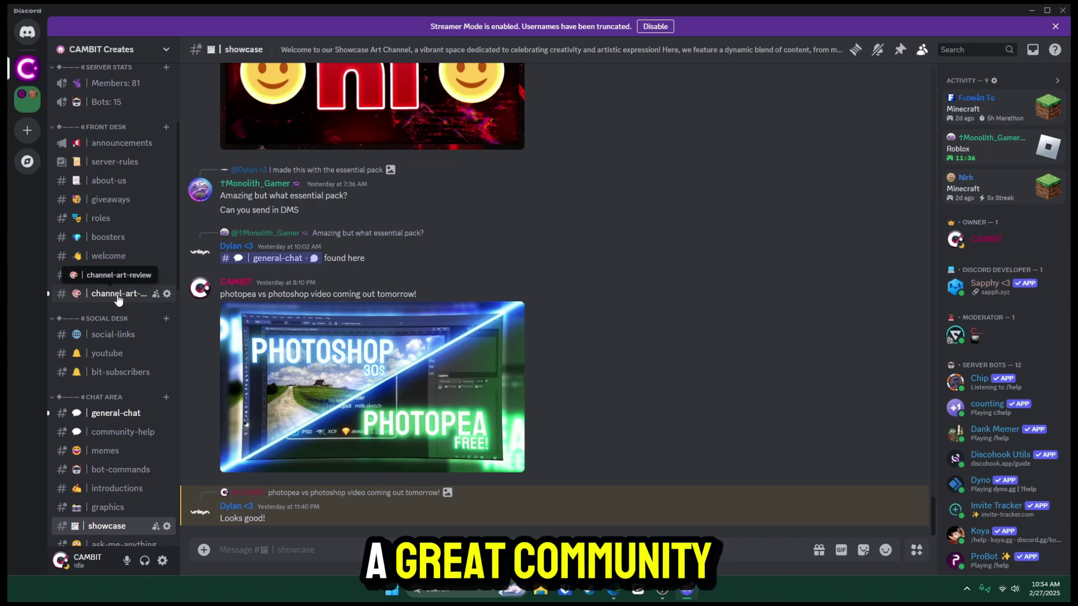
{"action": "left_click", "coordinate": [117, 294]}
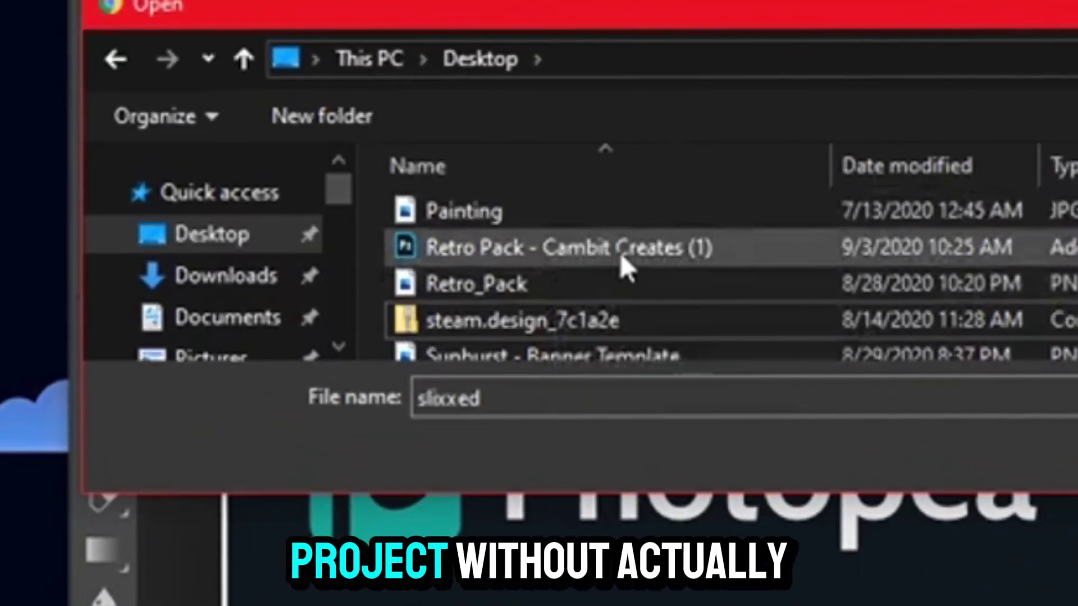
Open the Retro Pack PSD and toggle its colour glow layers, ending on layer 27's yellow-red glow
{"action": "left_click", "coordinate": [537, 253]}
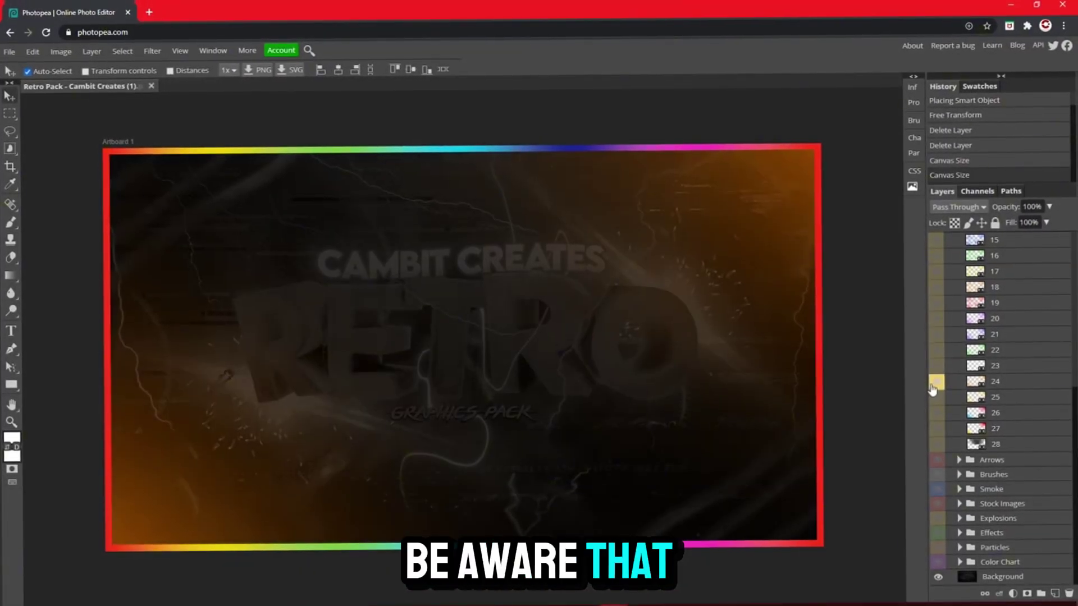
{"action": "left_click", "coordinate": [932, 350]}
{"action": "left_click", "coordinate": [933, 335]}
{"action": "left_click", "coordinate": [936, 433]}
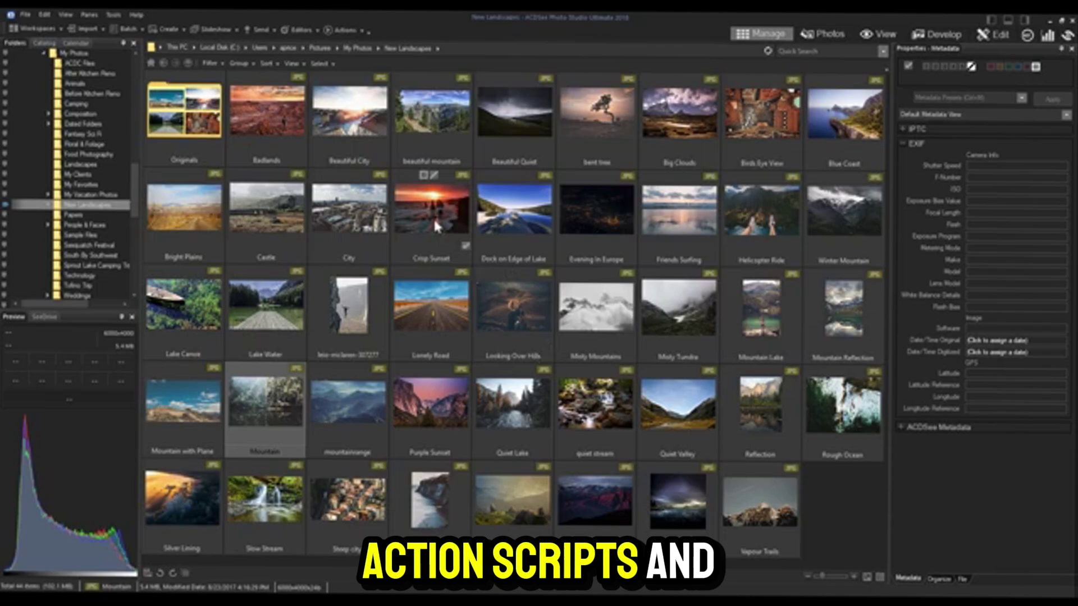
Select the Crisp Sunset thumbnail in New Landscapes to show its EXIF data
{"action": "left_click", "coordinate": [434, 224]}
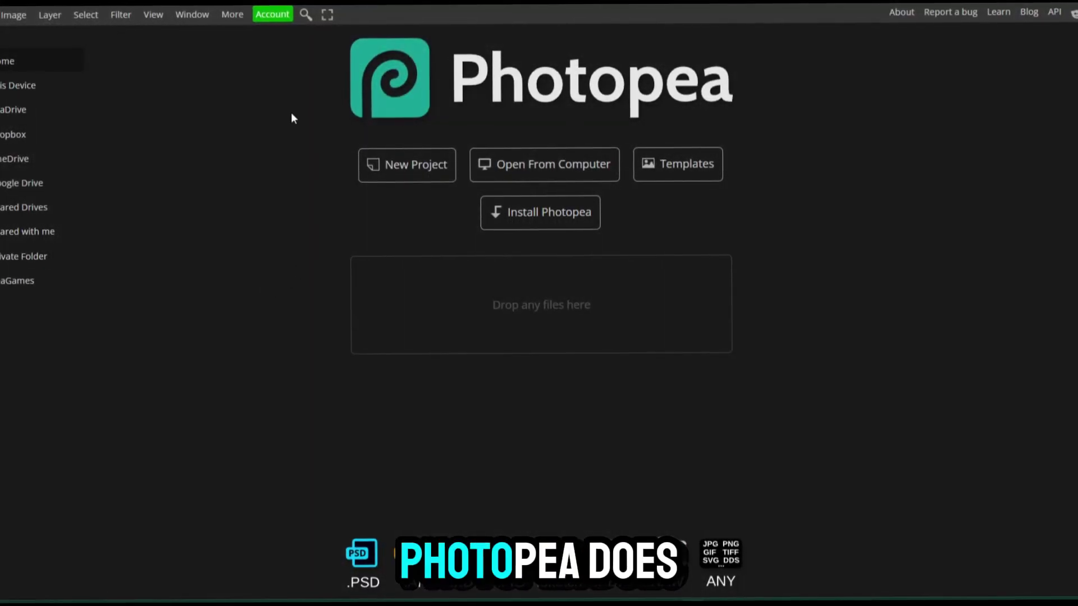
Open Window > Plugins and scroll through the community plugin library
{"action": "left_click", "coordinate": [193, 15]}
{"action": "left_click", "coordinate": [206, 56]}
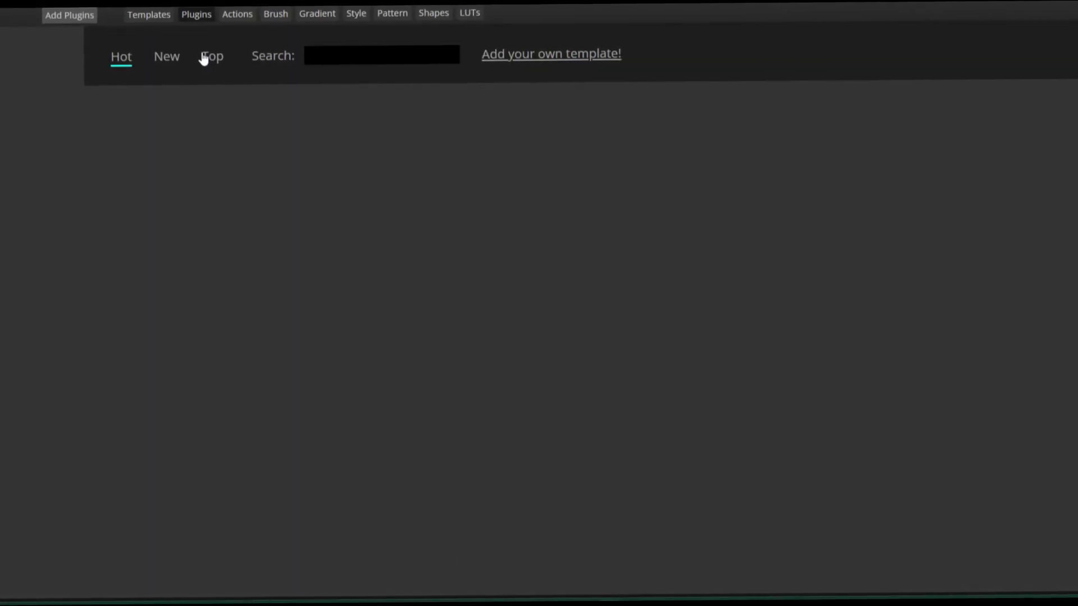
{"action": "scroll", "coordinate": [258, 238], "scroll_direction": "down", "scroll_amount": 10}
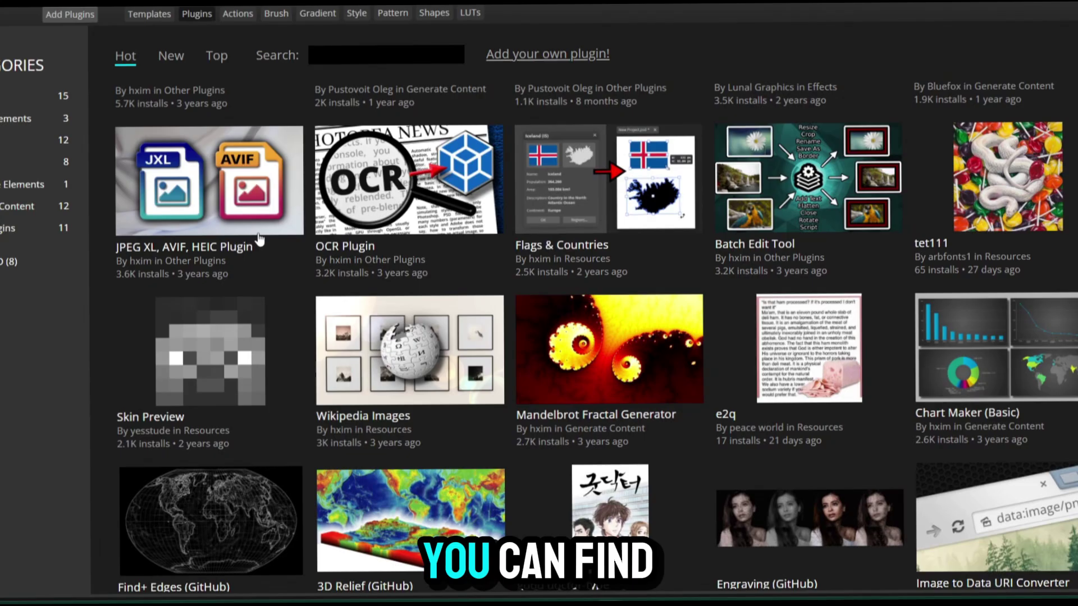
{"action": "scroll", "coordinate": [259, 240], "scroll_direction": "down", "scroll_amount": 8}
Browse the Actions, Brush, Gradient and Style libraries, then return to Plugins
{"action": "left_click", "coordinate": [245, 13]}
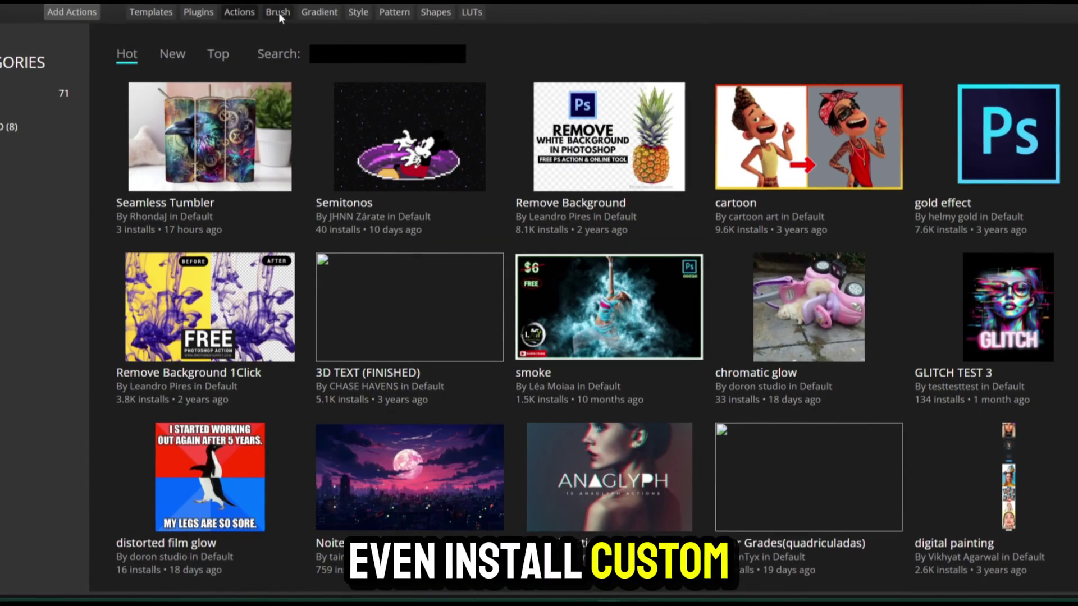
{"action": "left_click", "coordinate": [278, 12]}
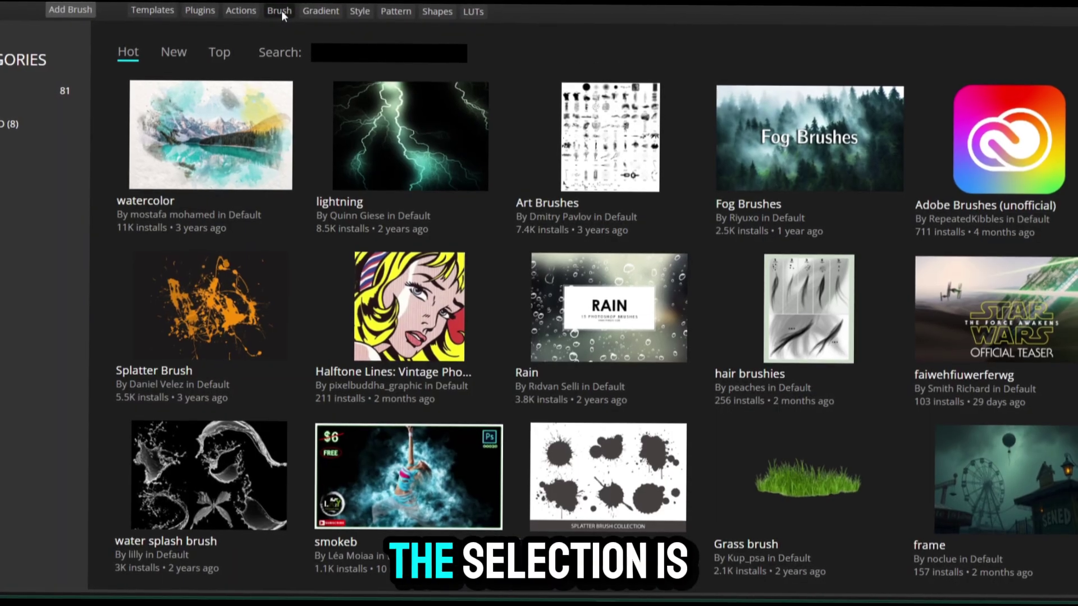
{"action": "scroll", "coordinate": [292, 10], "scroll_direction": "down", "scroll_amount": 15}
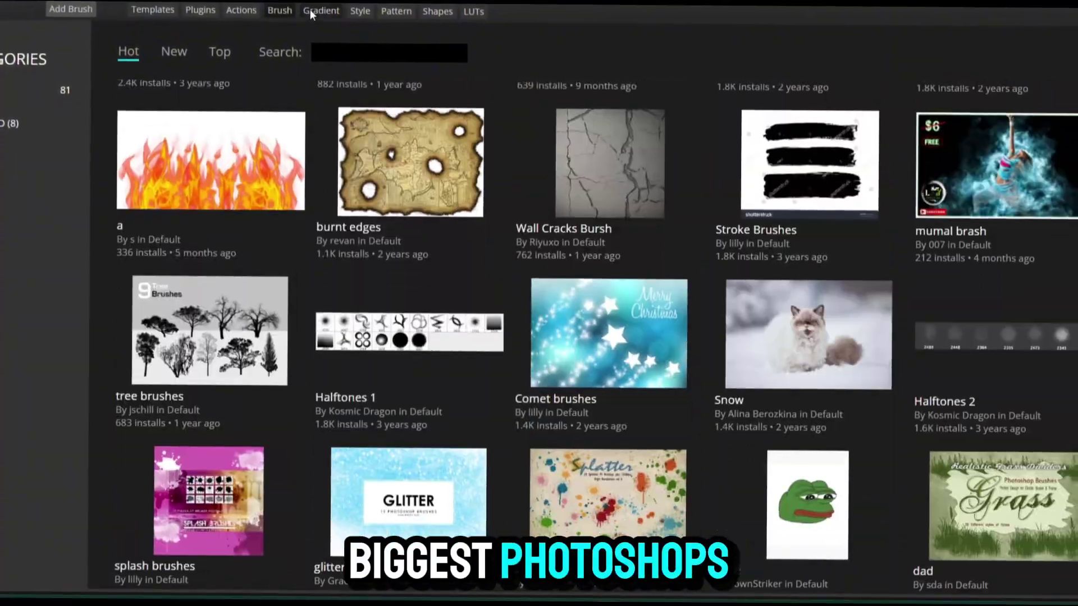
{"action": "left_click", "coordinate": [312, 13]}
{"action": "left_click", "coordinate": [360, 12]}
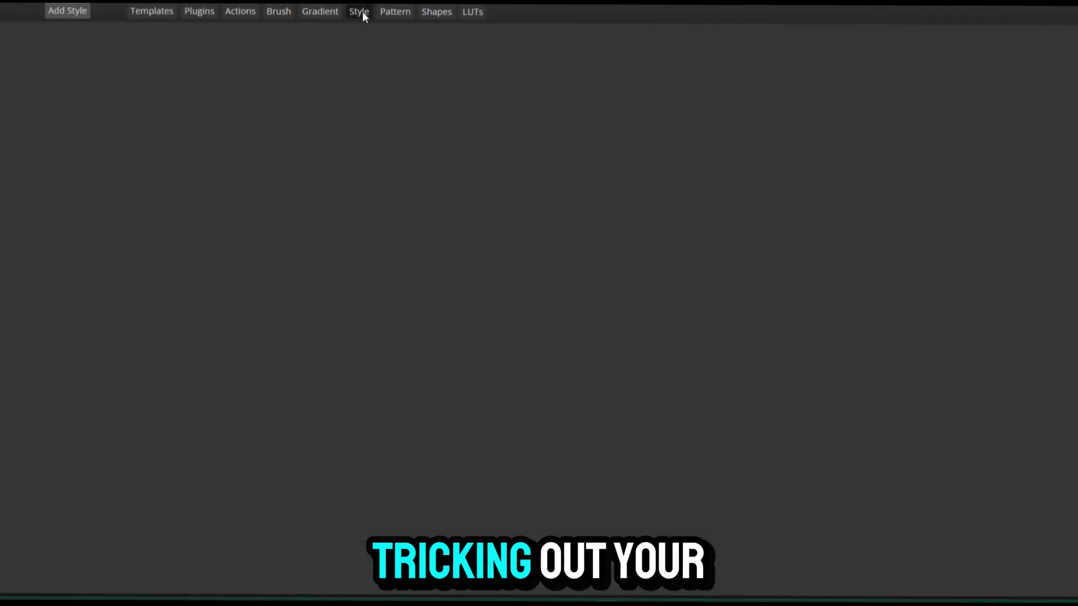
{"action": "scroll", "coordinate": [393, 56], "scroll_direction": "down", "scroll_amount": 10}
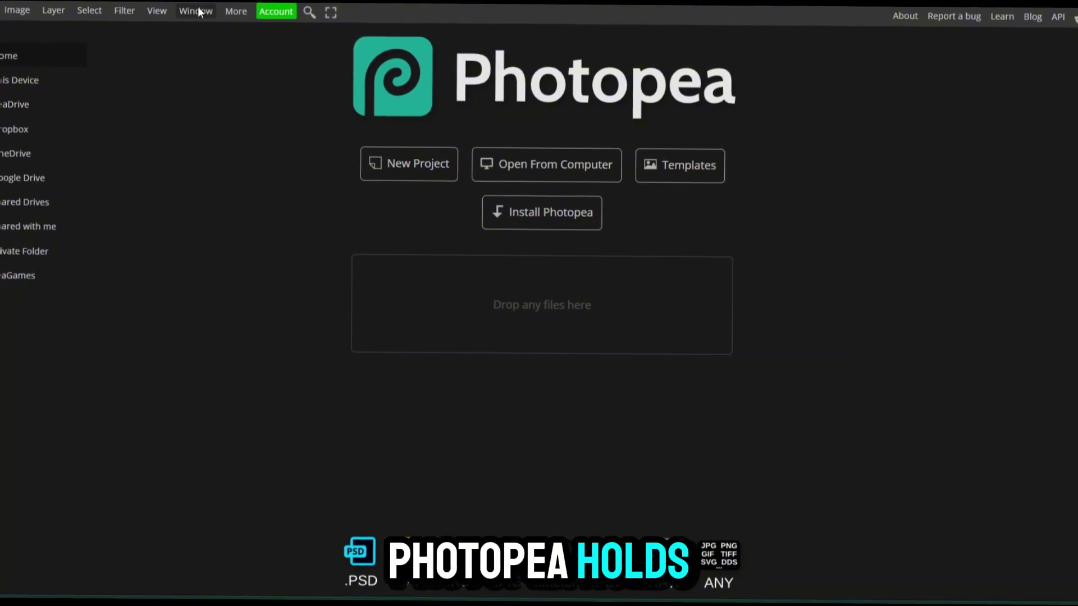
{"action": "left_click", "coordinate": [198, 13]}
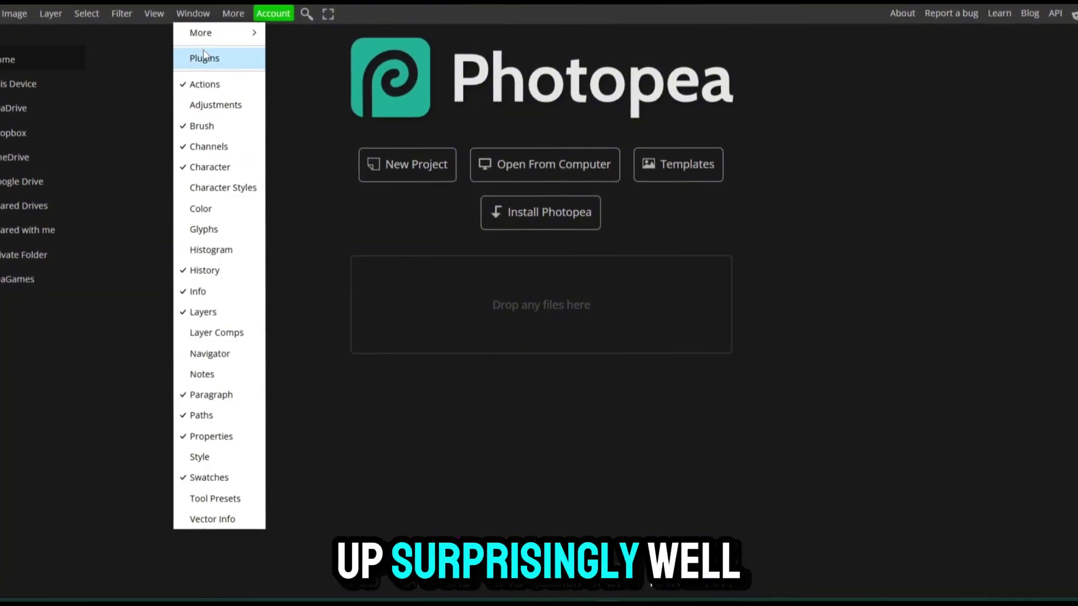
{"action": "left_click", "coordinate": [202, 56]}
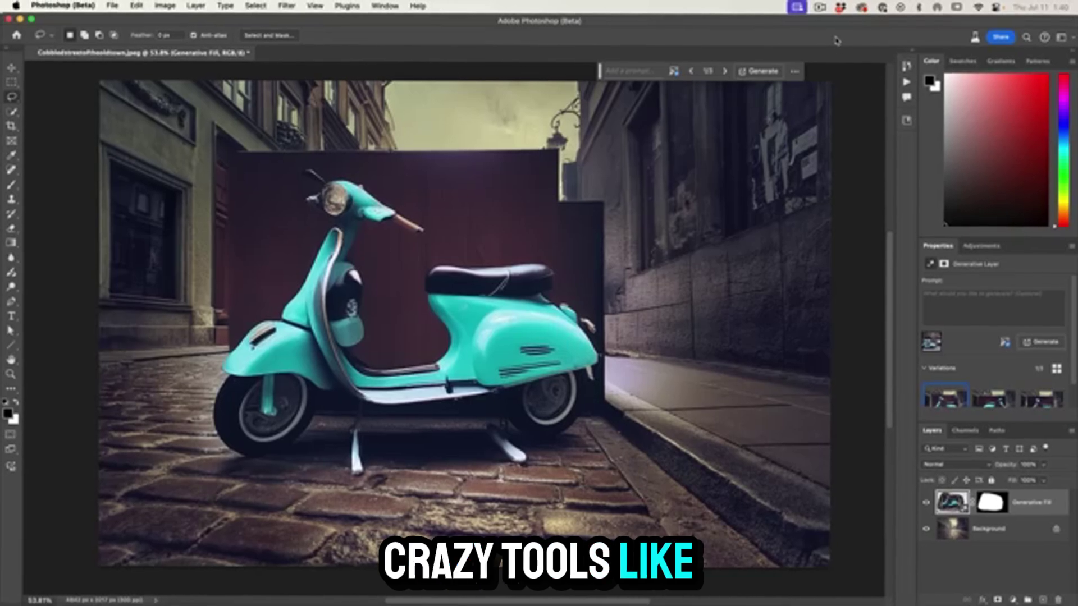
Use the second scooter variation and remove the reference image's background
{"action": "left_click", "coordinate": [1002, 399]}
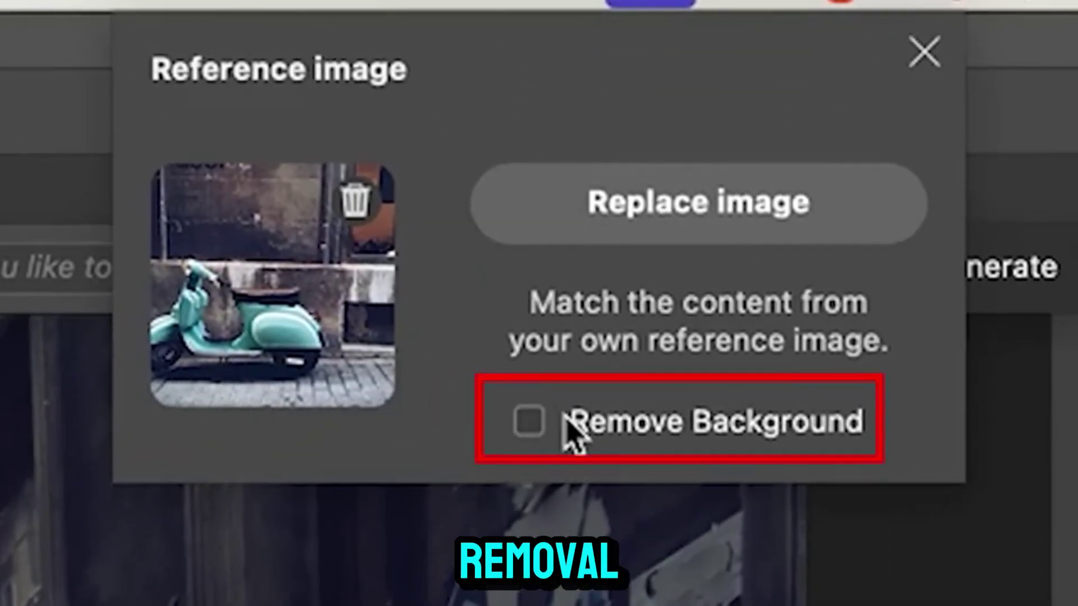
{"action": "left_click", "coordinate": [533, 426]}
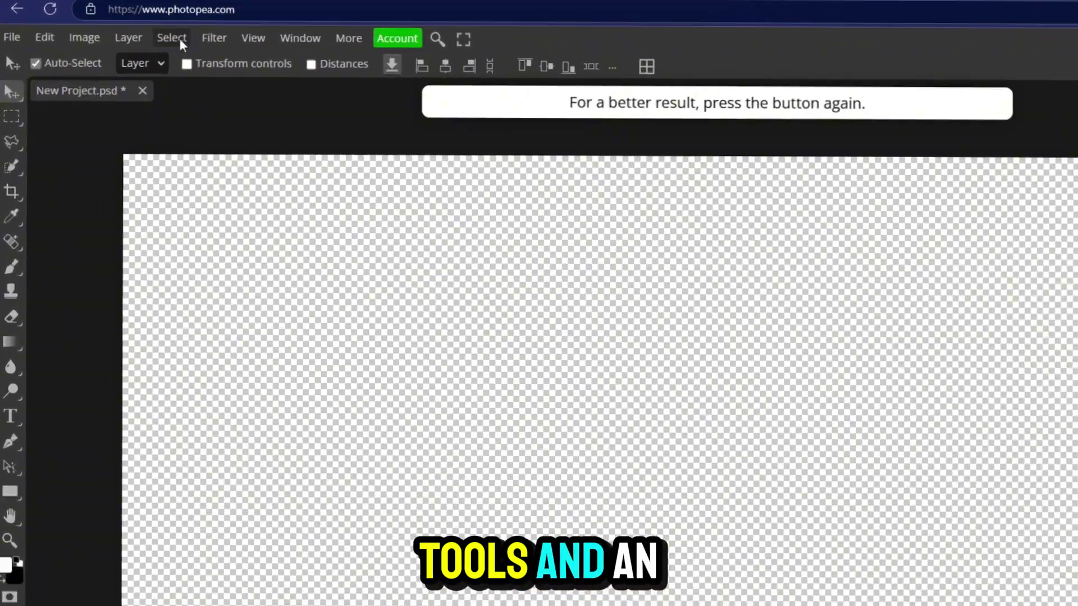
Run Remove BG in Photopea; in Photoshop duplicate Background and convert the copy for Smart Filters
{"action": "left_click", "coordinate": [132, 51]}
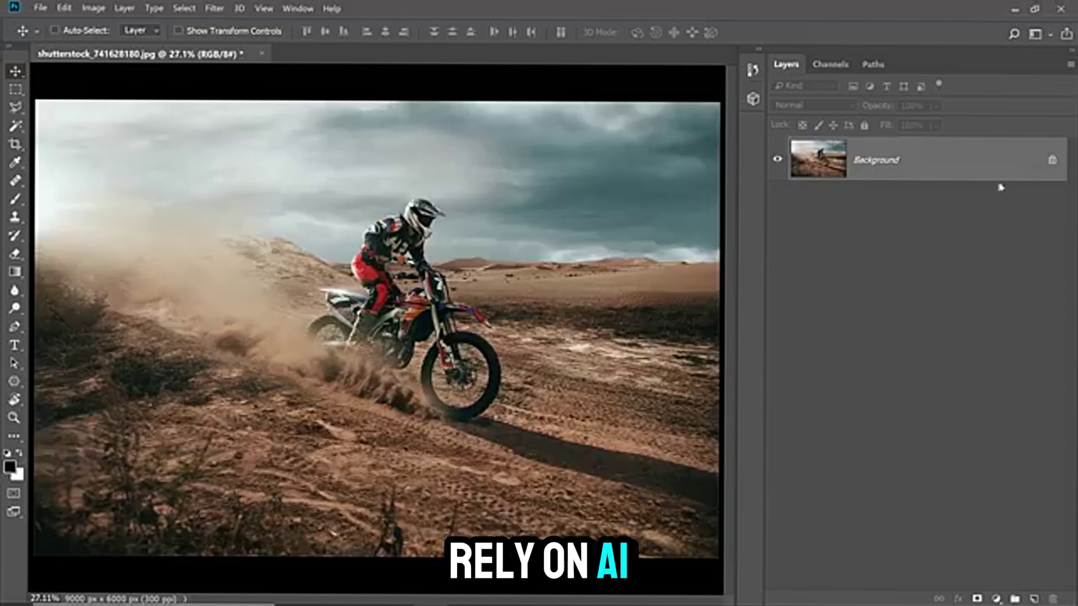
{"action": "key", "text": "ctrl+j"}
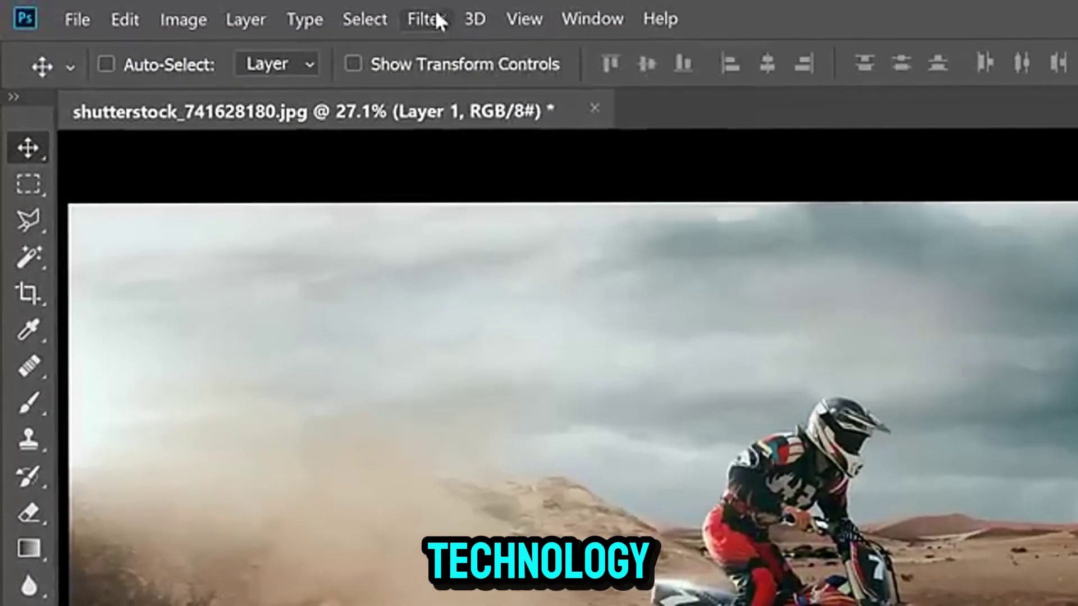
{"action": "left_click", "coordinate": [425, 19]}
{"action": "left_click", "coordinate": [465, 77]}
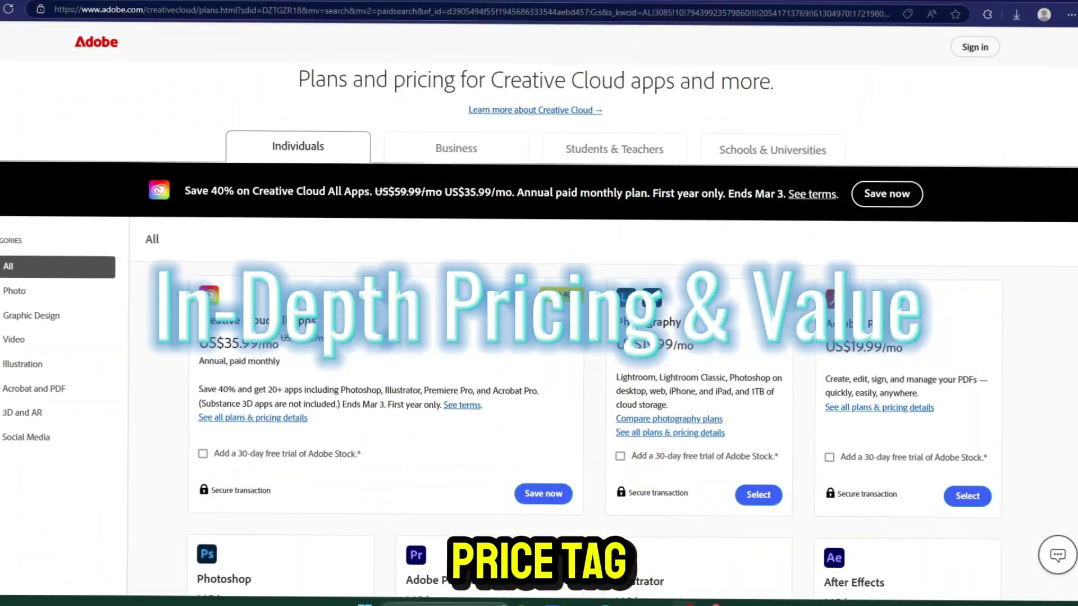
Scroll the Creative Cloud plans and select the Photoshop plan at US$22.99/mo
{"action": "scroll", "coordinate": [774, 351], "scroll_direction": "down", "scroll_amount": 2}
{"action": "scroll", "coordinate": [773, 351], "scroll_direction": "down", "scroll_amount": 5}
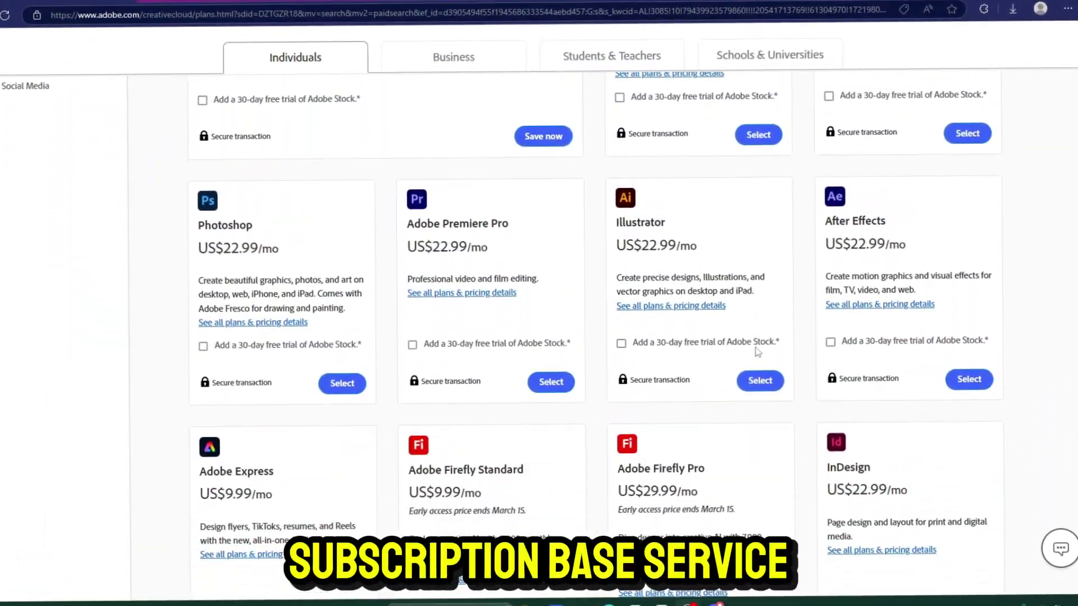
{"action": "scroll", "coordinate": [268, 270], "scroll_direction": "up", "scroll_amount": 2}
{"action": "scroll", "coordinate": [268, 271], "scroll_direction": "up", "scroll_amount": 2}
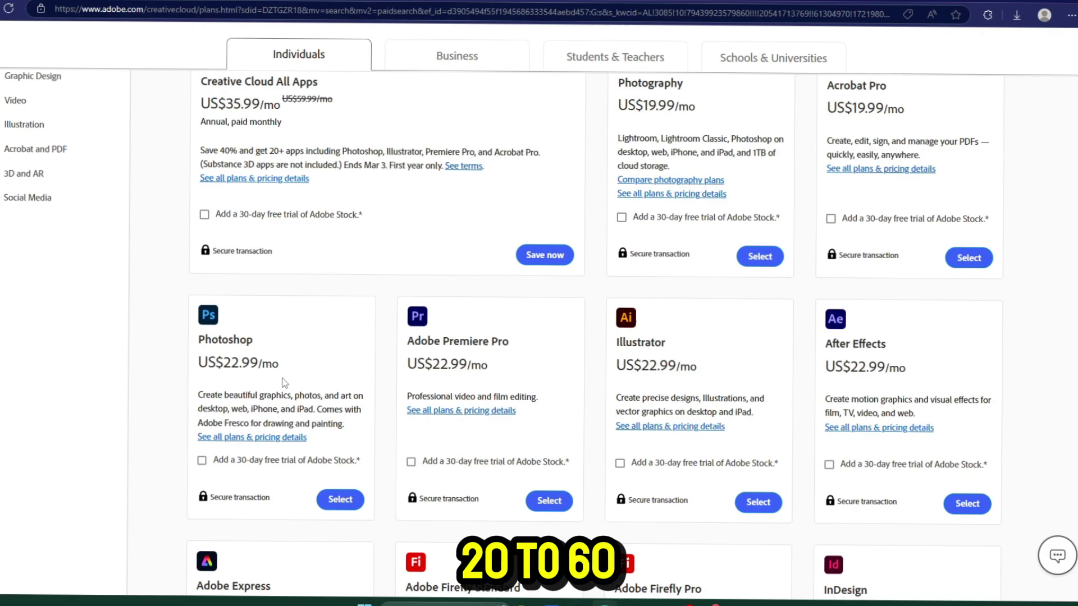
{"action": "left_click", "coordinate": [336, 502]}
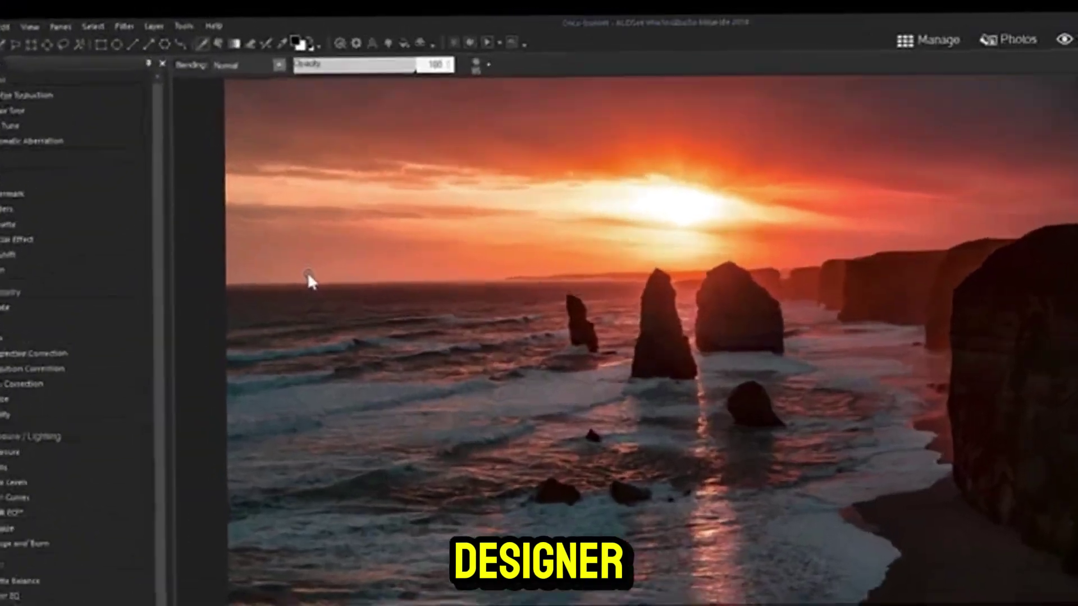
Show ACDSee's Tools > Options Edit Mode page listing the Nik Collection Photoshop plugin path
{"action": "left_click", "coordinate": [183, 25]}
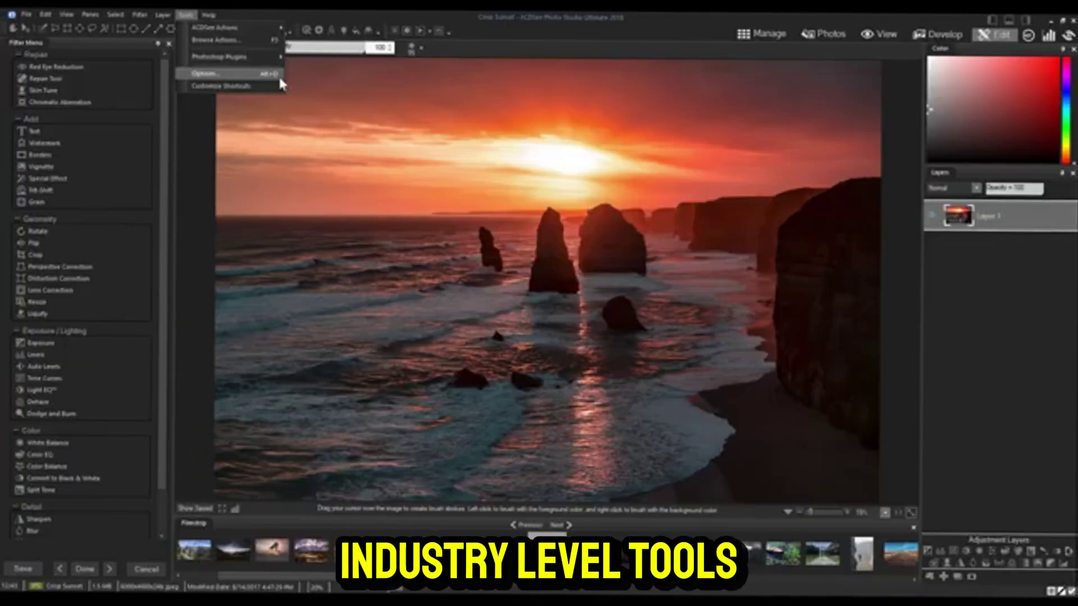
{"action": "left_click", "coordinate": [336, 185]}
{"action": "left_click_drag", "start_coordinate": [442, 208], "coordinate": [442, 236]}
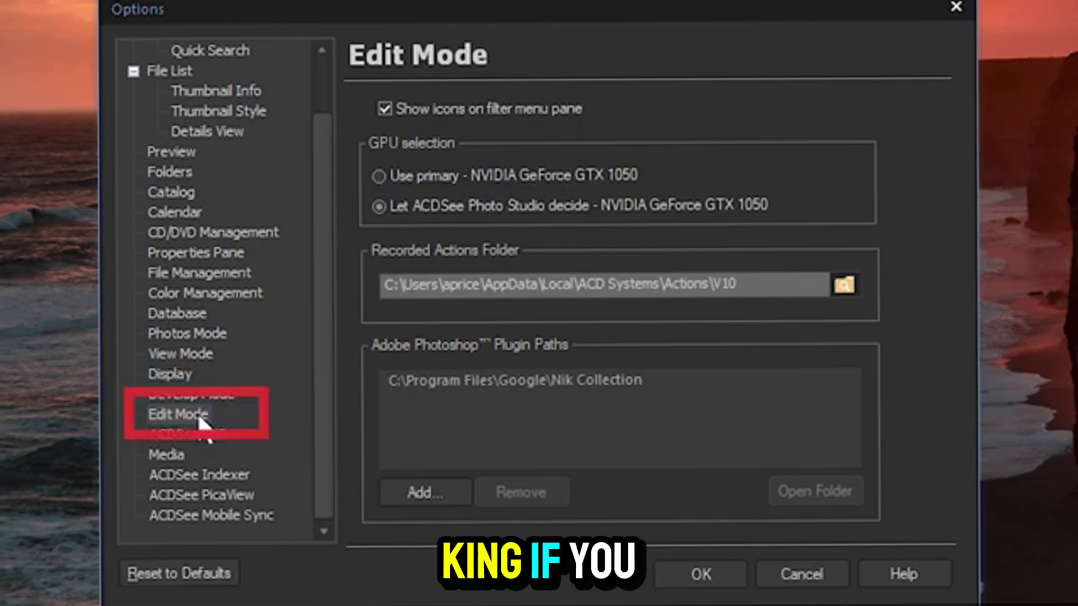